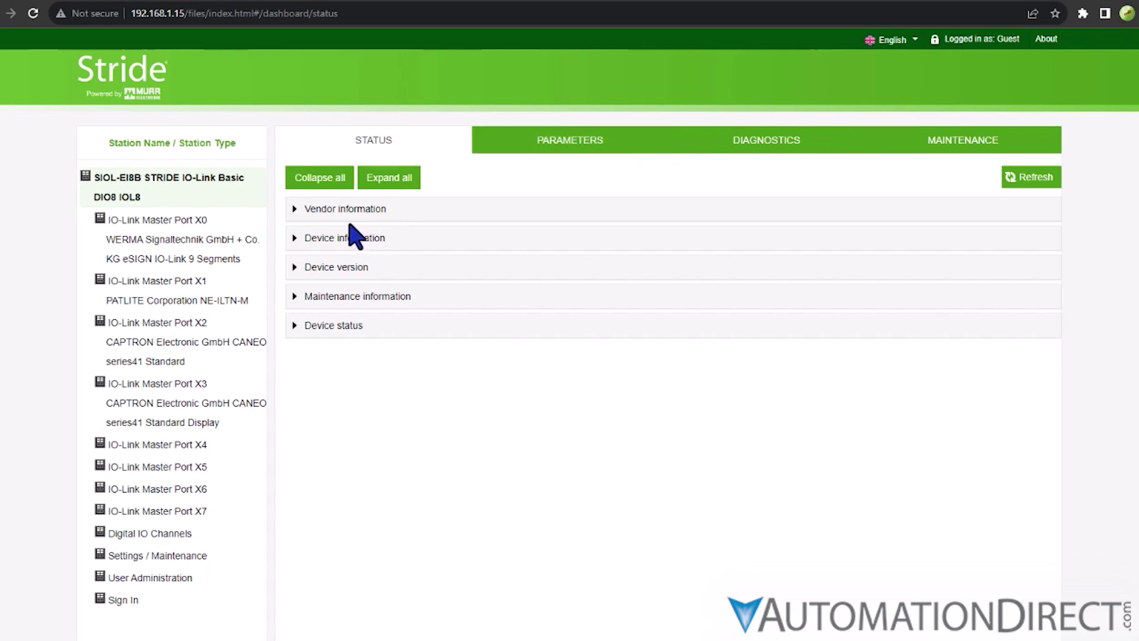
Step: Expand and collapse the Vendor information and Device information sections on the station's Status page
click(296, 209)
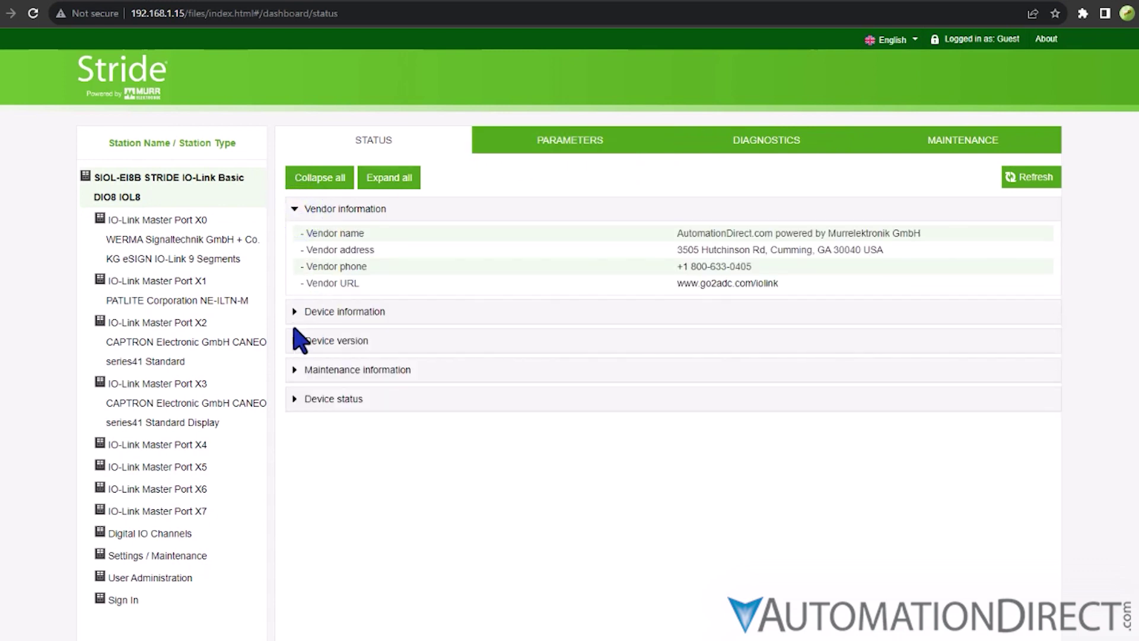
click(295, 312)
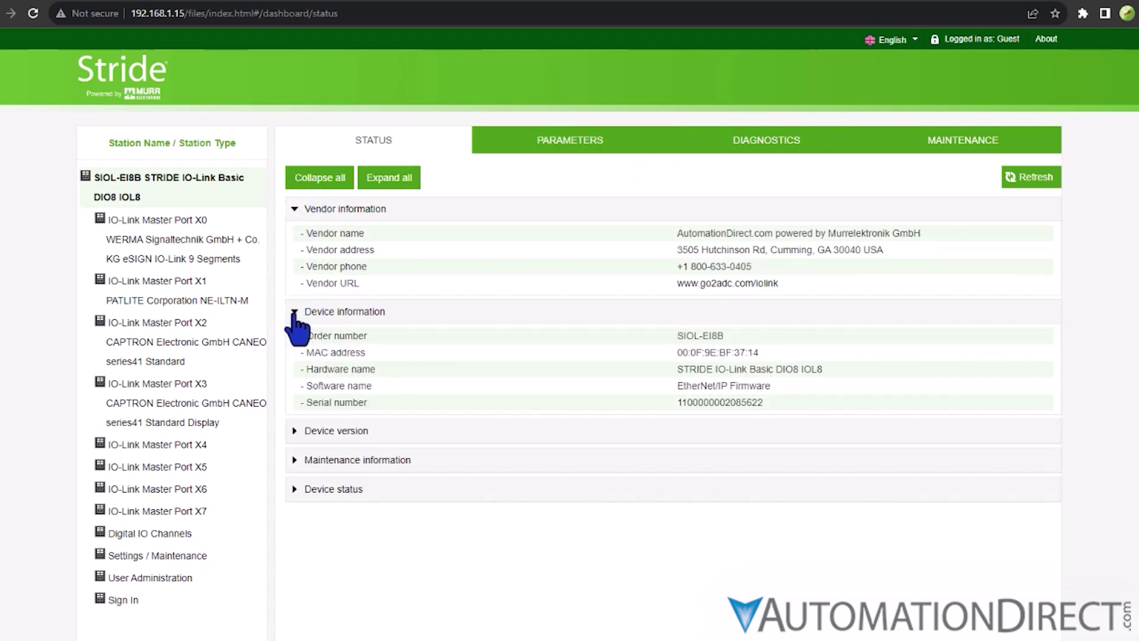
click(295, 312)
click(295, 209)
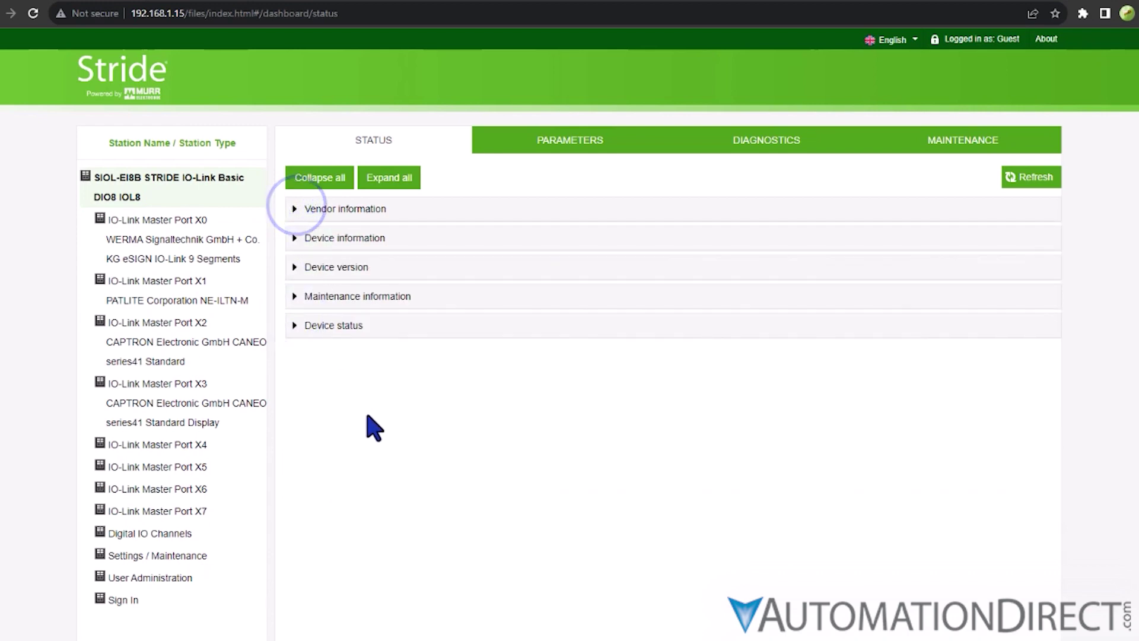
Step: Sign in with username admin and its password, then view the User Administration list
click(137, 603)
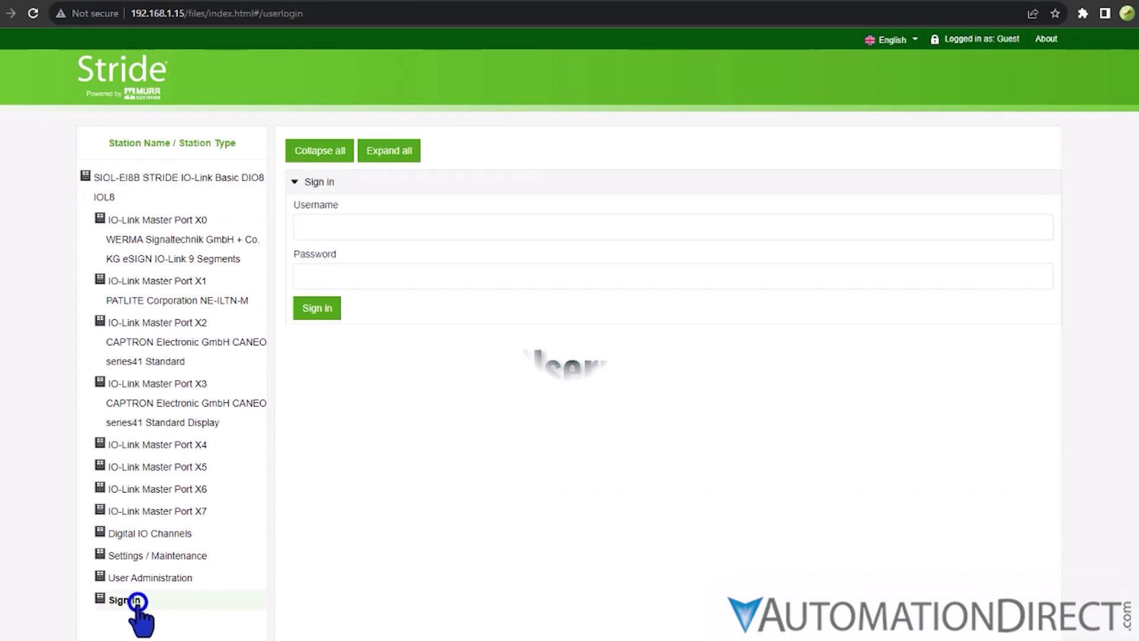
click(341, 224)
text(admin)
key(Tab)
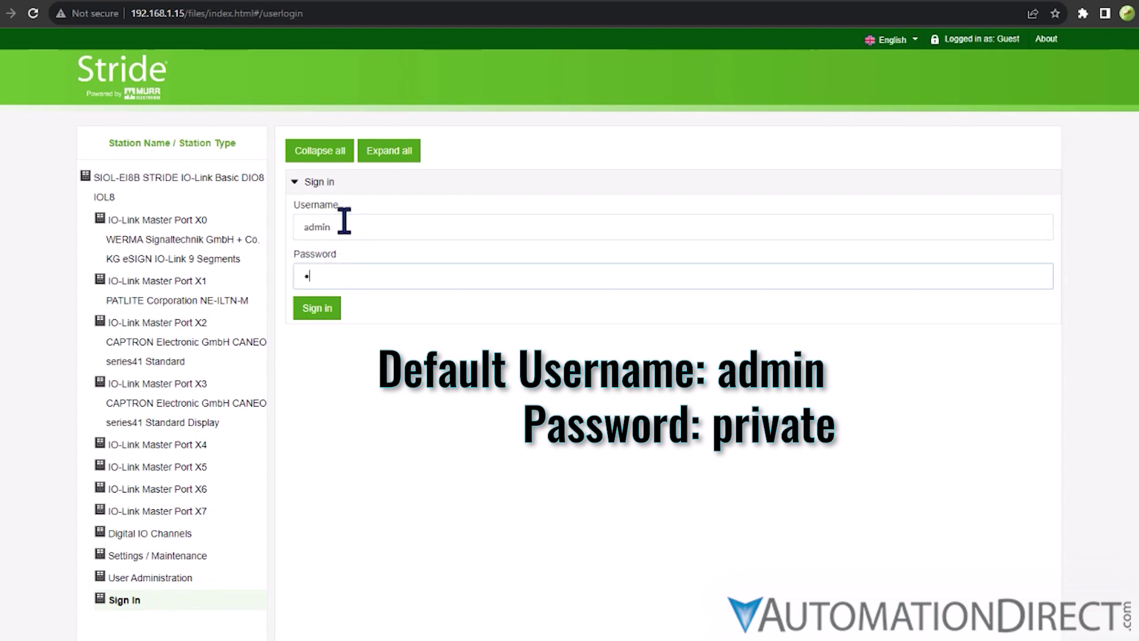
click(317, 308)
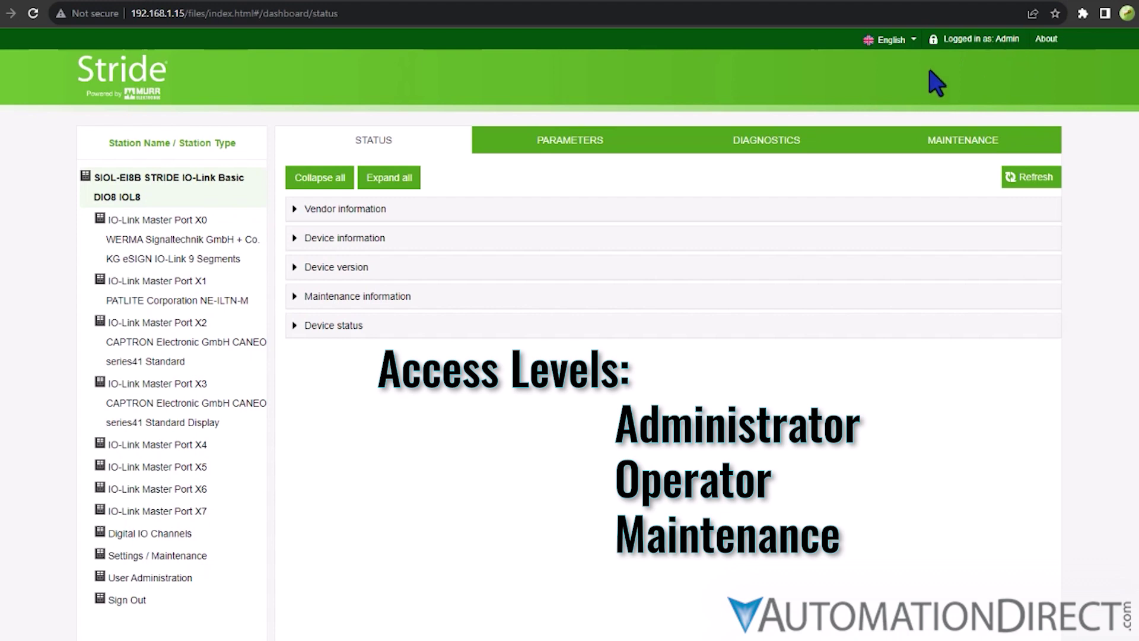
click(153, 578)
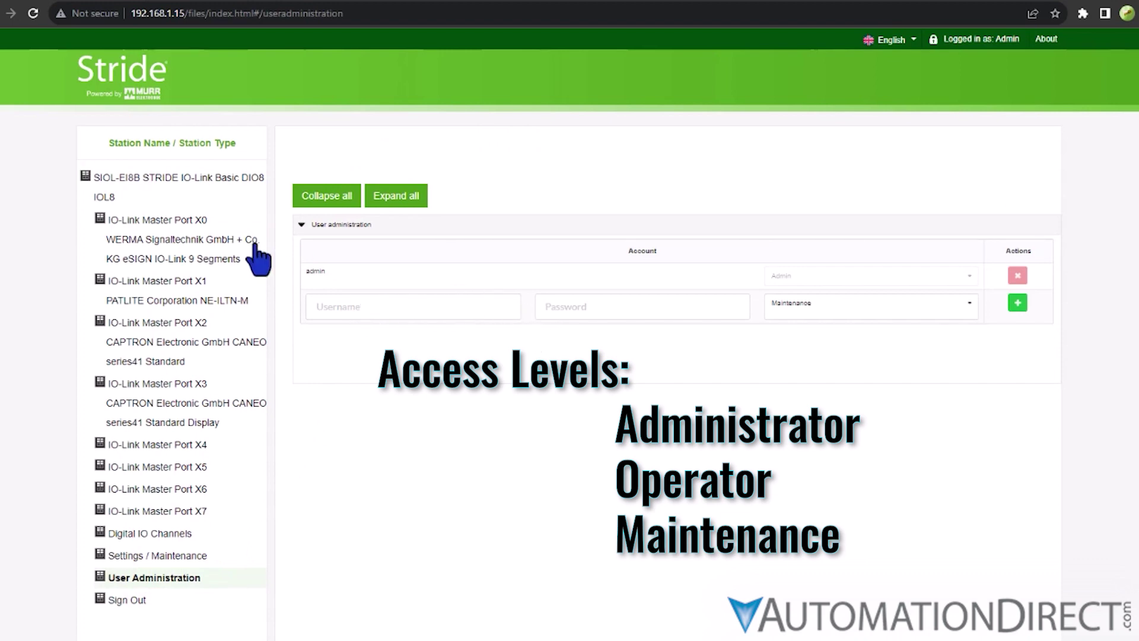
Step: In Settings / Maintenance, toggle Interface configuration control and view the Maintenance Information and Factory Reset tabs
click(204, 189)
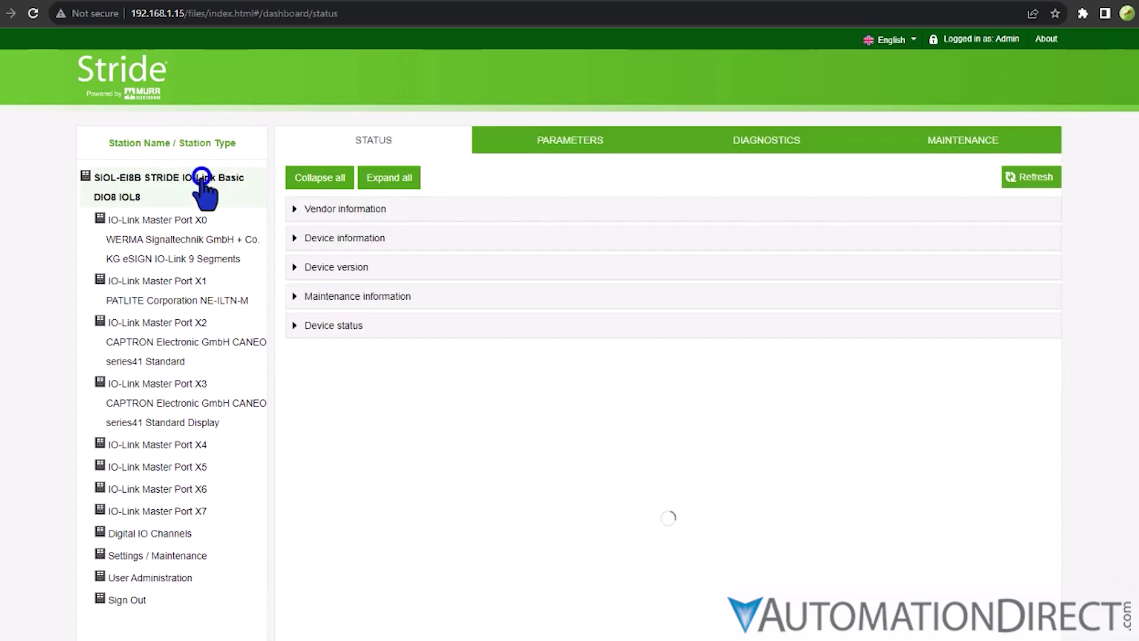
click(125, 556)
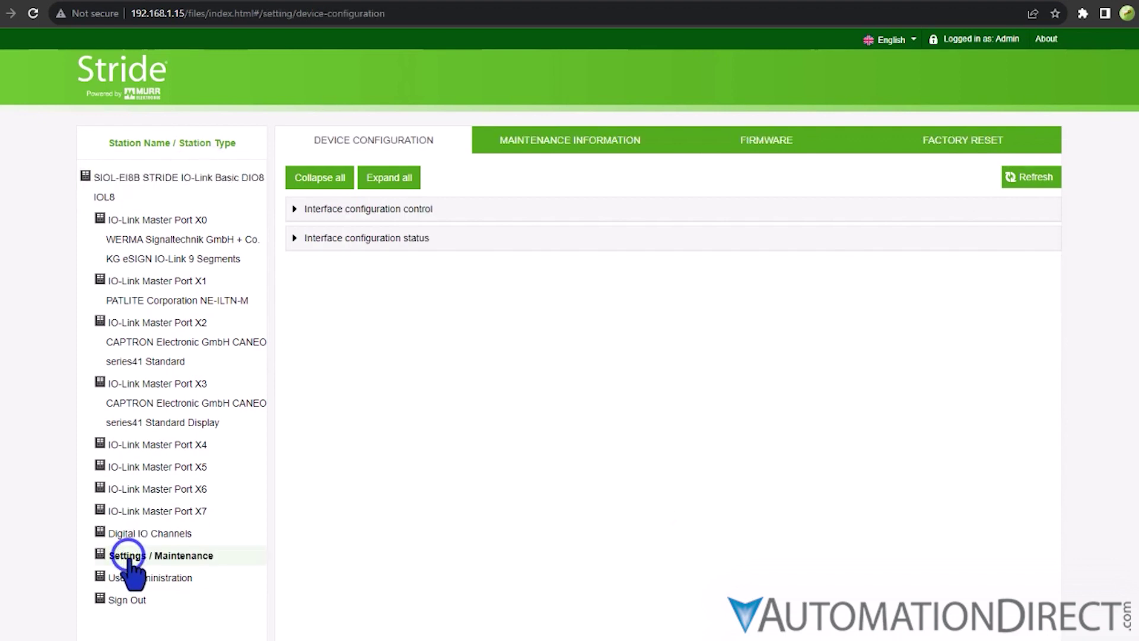
click(297, 210)
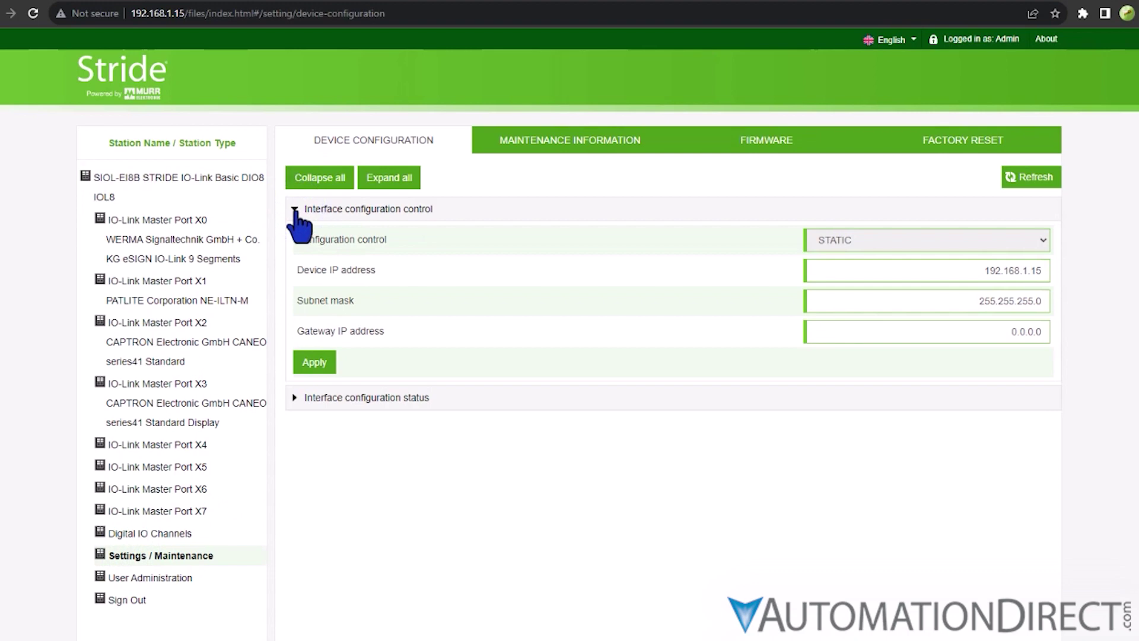
click(295, 210)
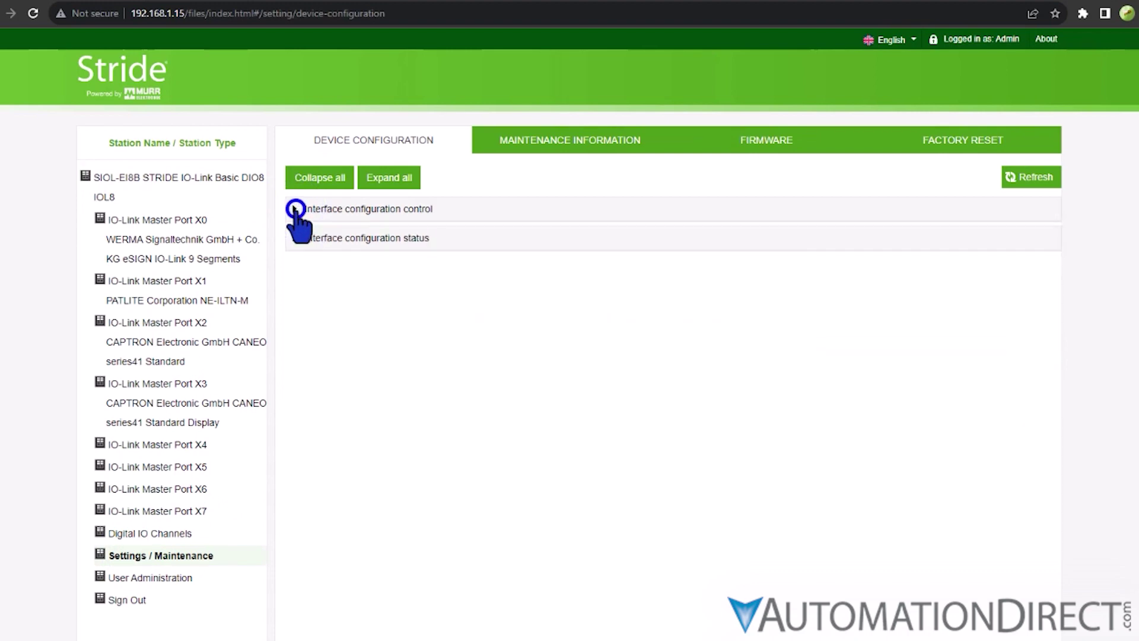
click(565, 149)
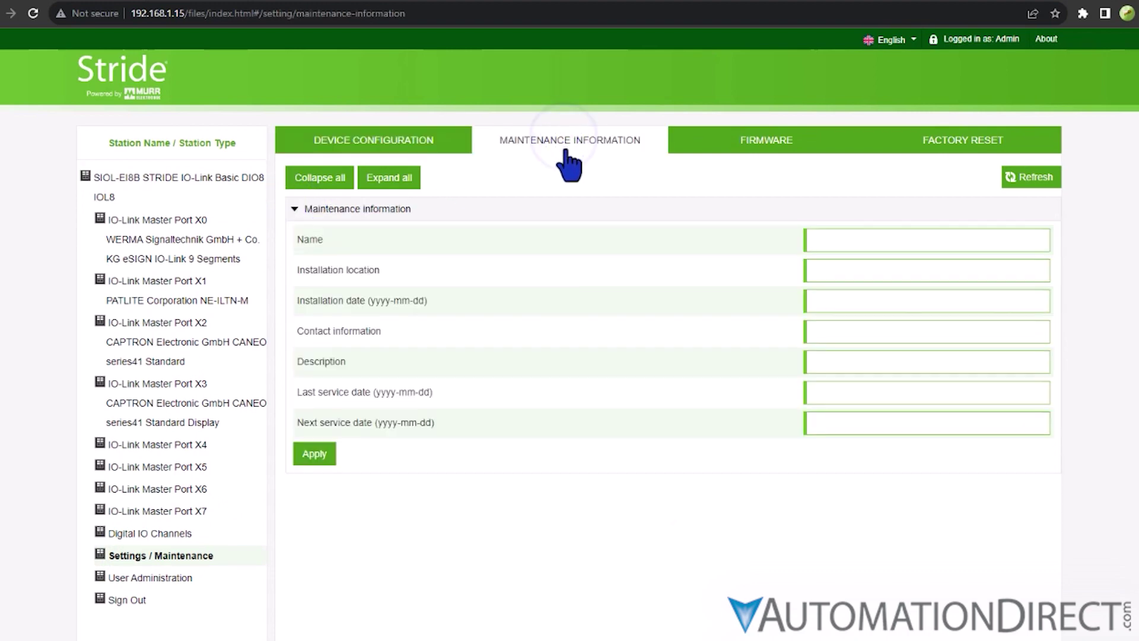
click(914, 146)
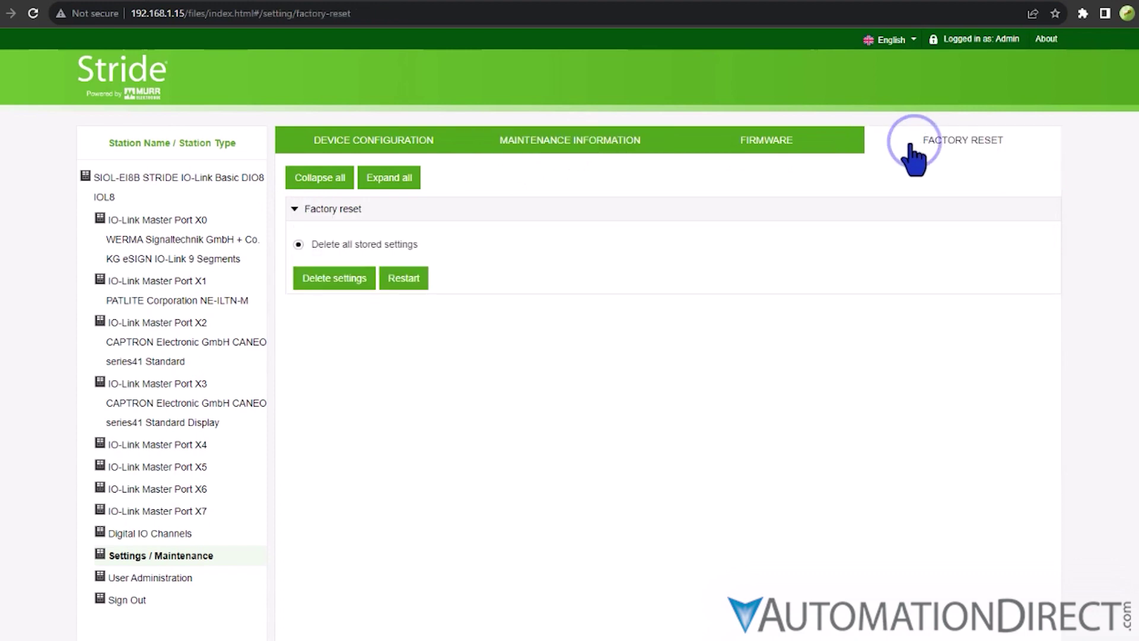
Step: Return to the station's status dashboard and expand Vendor information and Device status
click(199, 180)
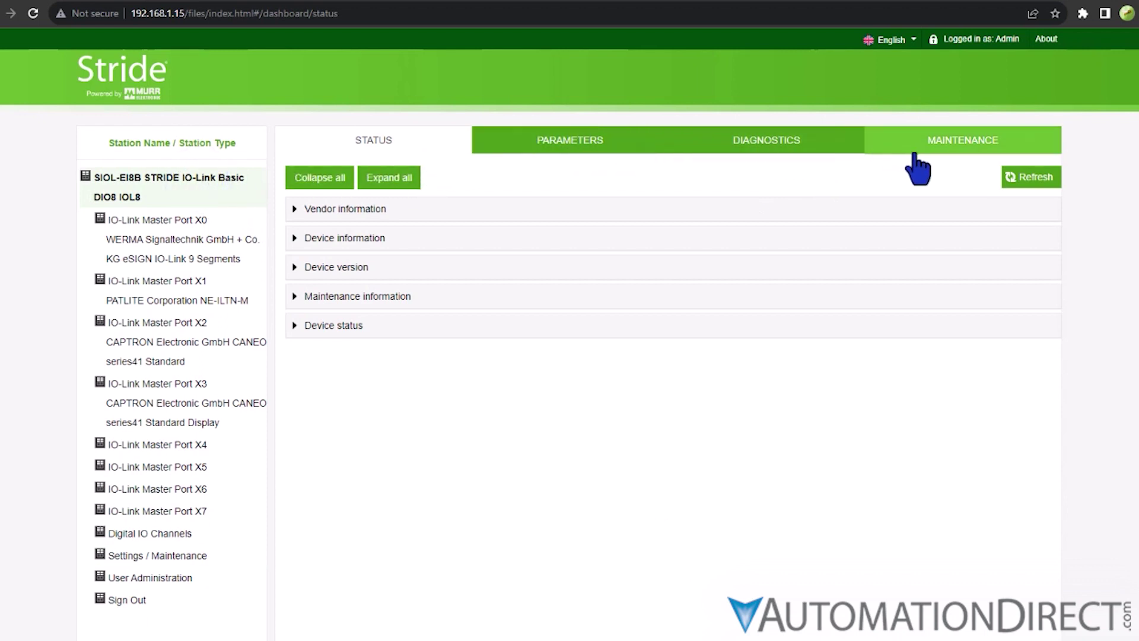
click(295, 208)
click(295, 399)
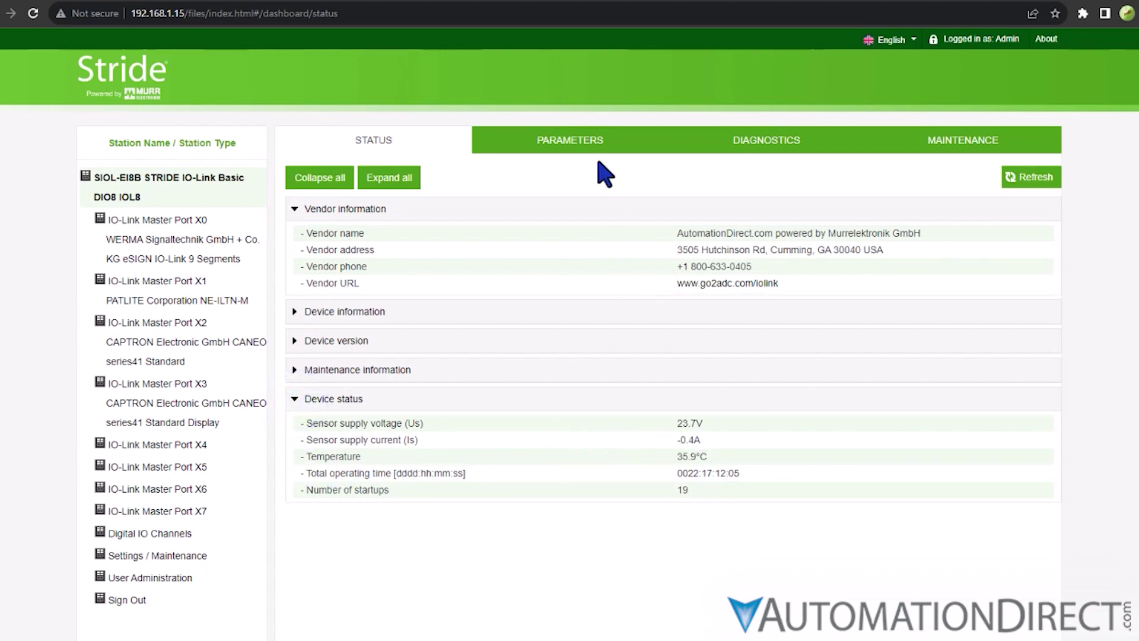
Step: On the station's Parameters tab, expand and collapse Diagnostic configuration
click(595, 141)
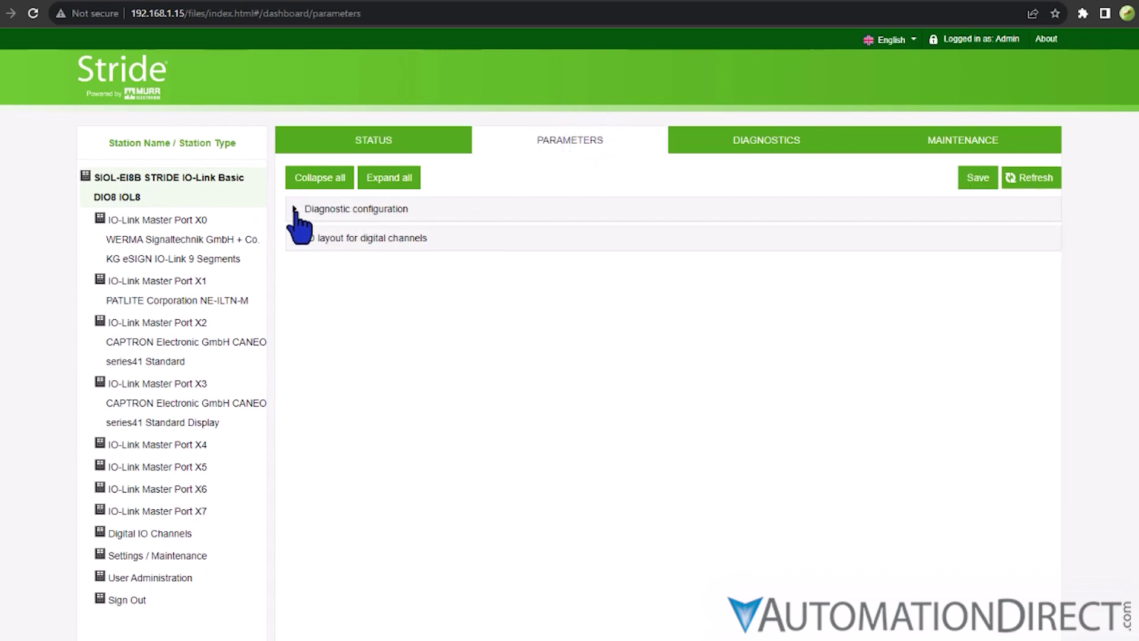
click(295, 210)
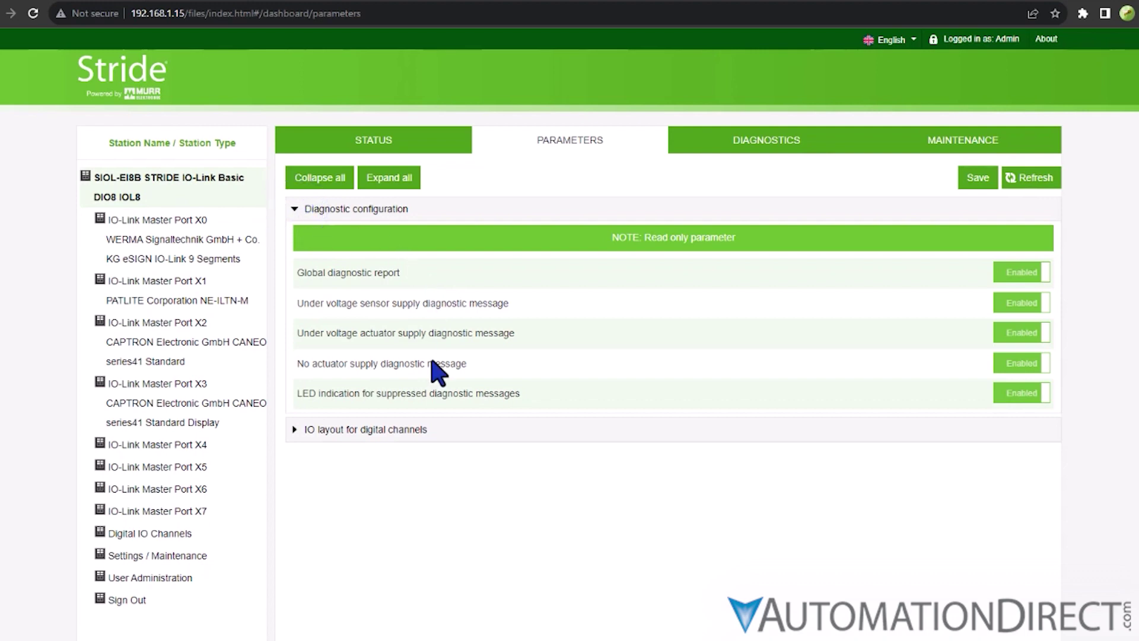
click(295, 209)
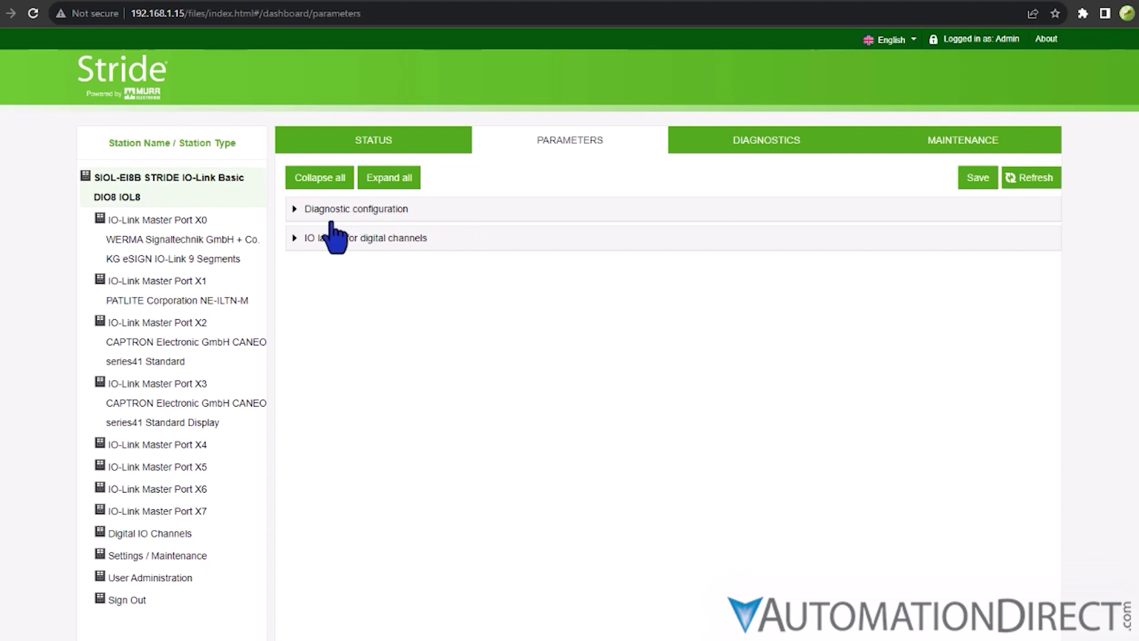
Step: Look through the status pages of ports X0 to X3, then expand port X0's IO-Link Master Status
click(170, 239)
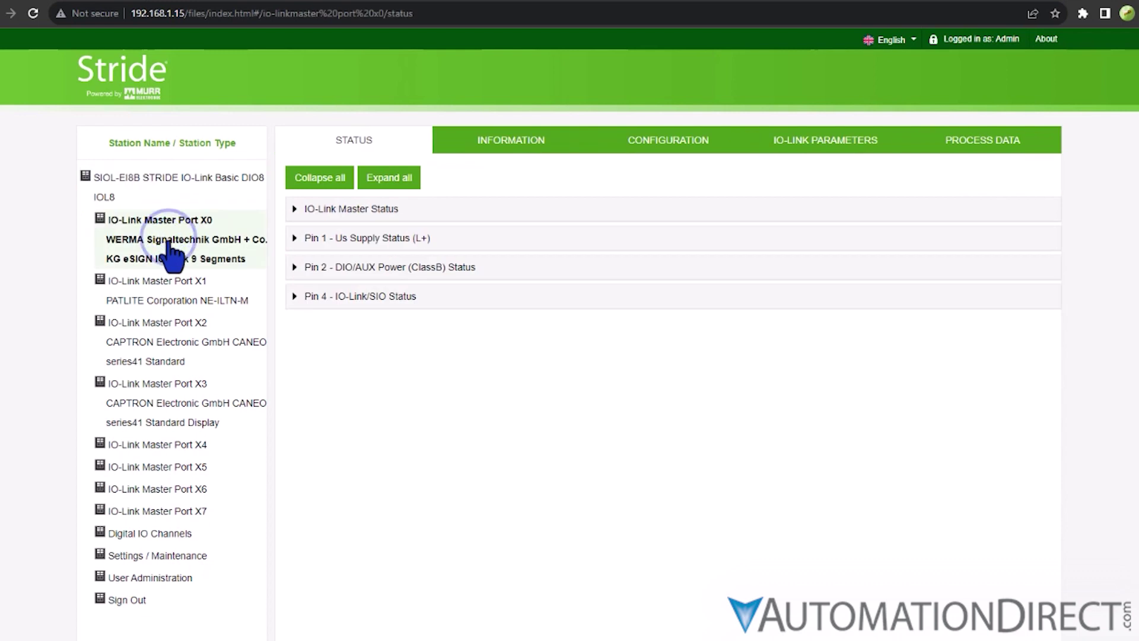
click(170, 290)
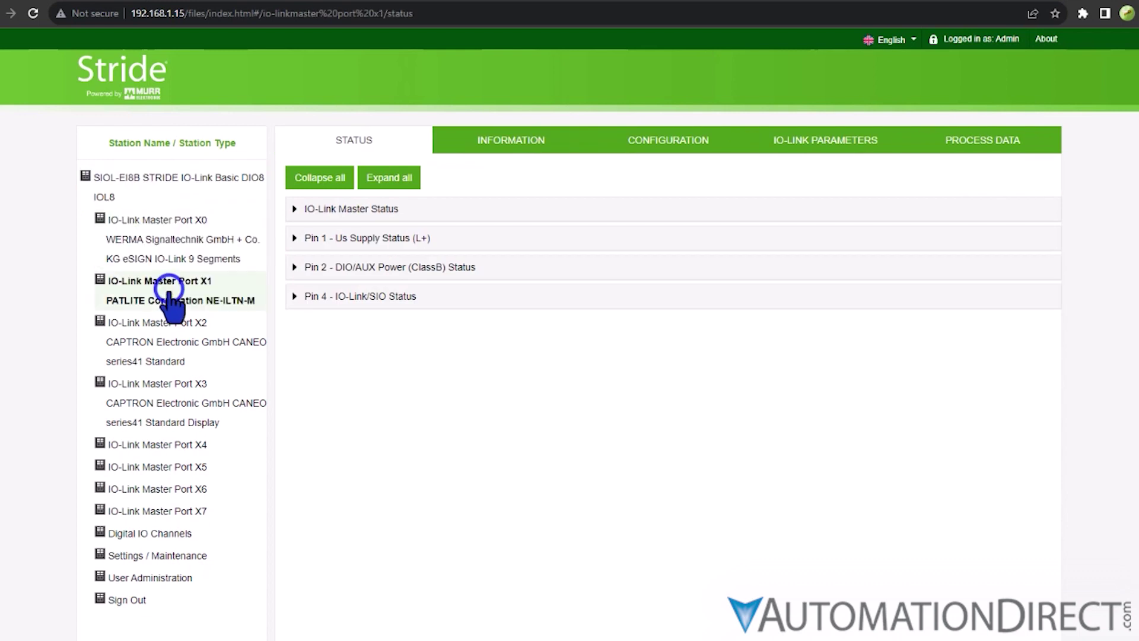
click(165, 341)
click(165, 401)
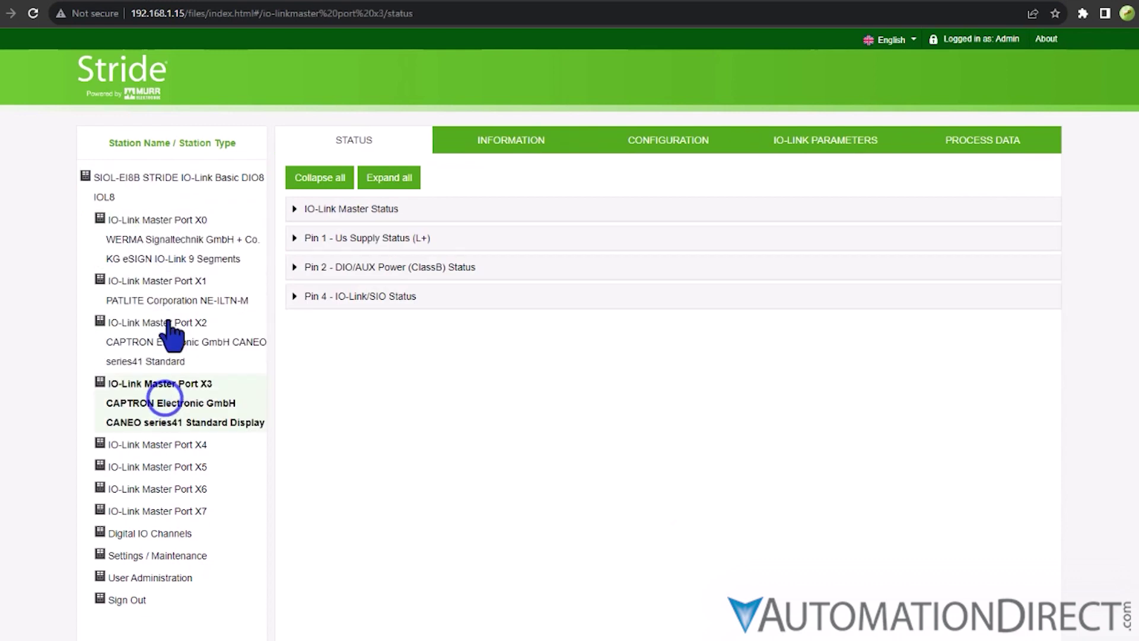
click(168, 237)
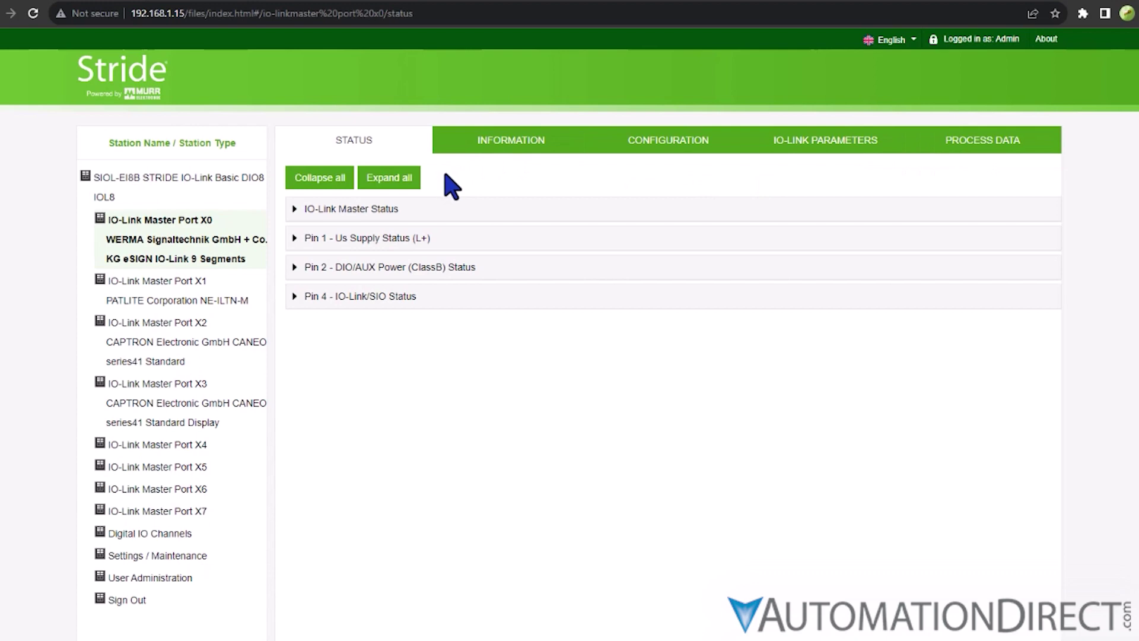
click(295, 211)
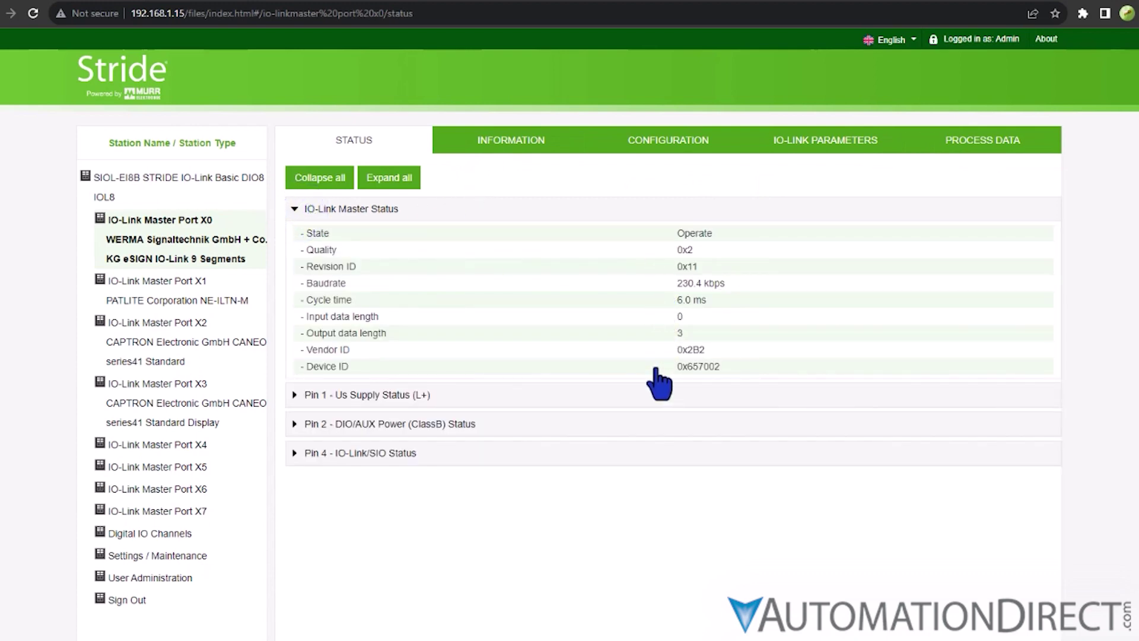
Step: View port X0's Information, Process Data and IO-Link Parameters (ISDU Communication) tabs
click(500, 141)
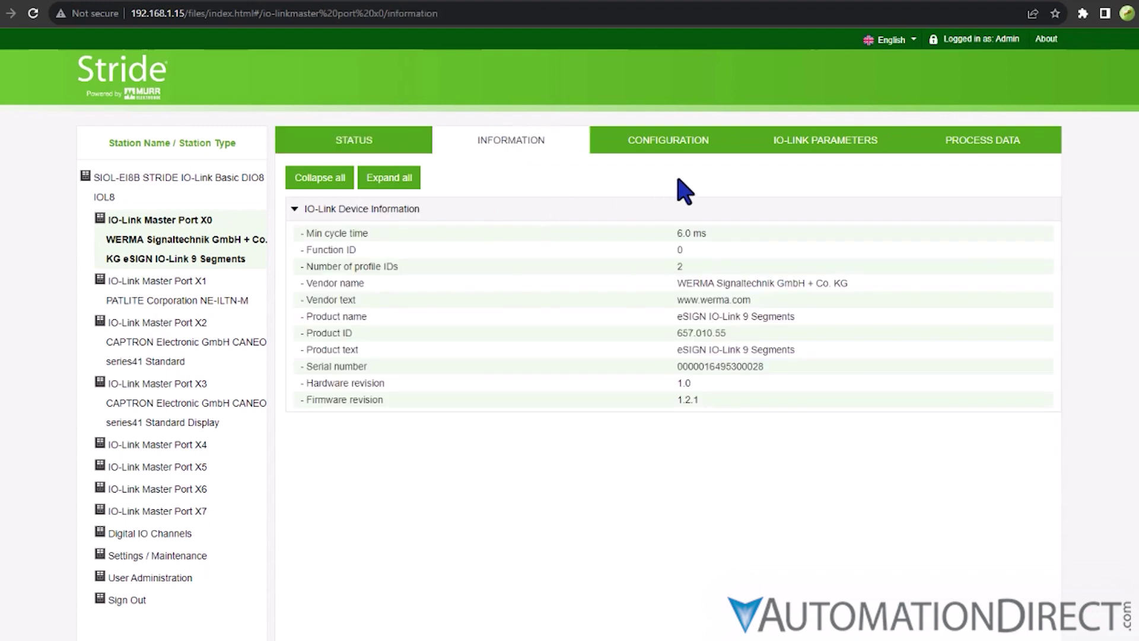
click(959, 146)
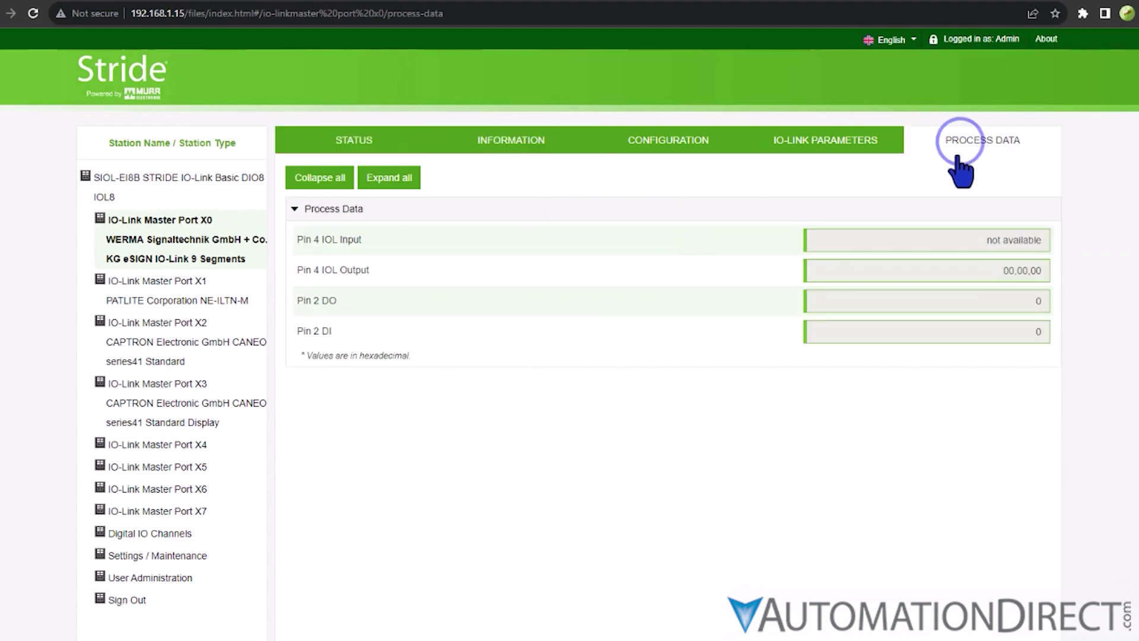
click(787, 146)
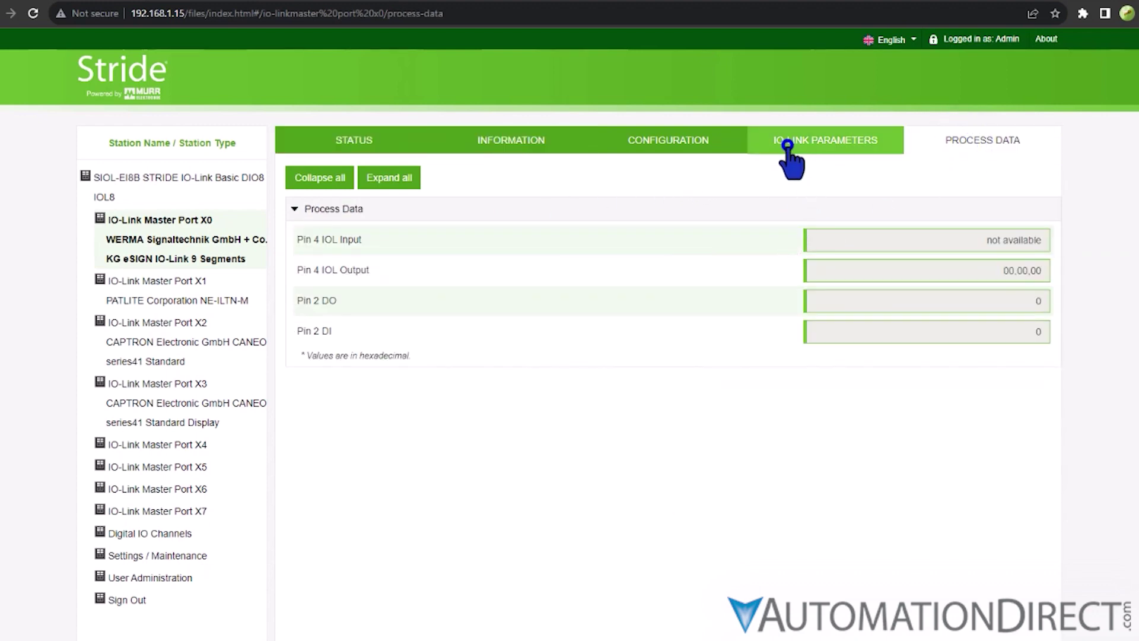